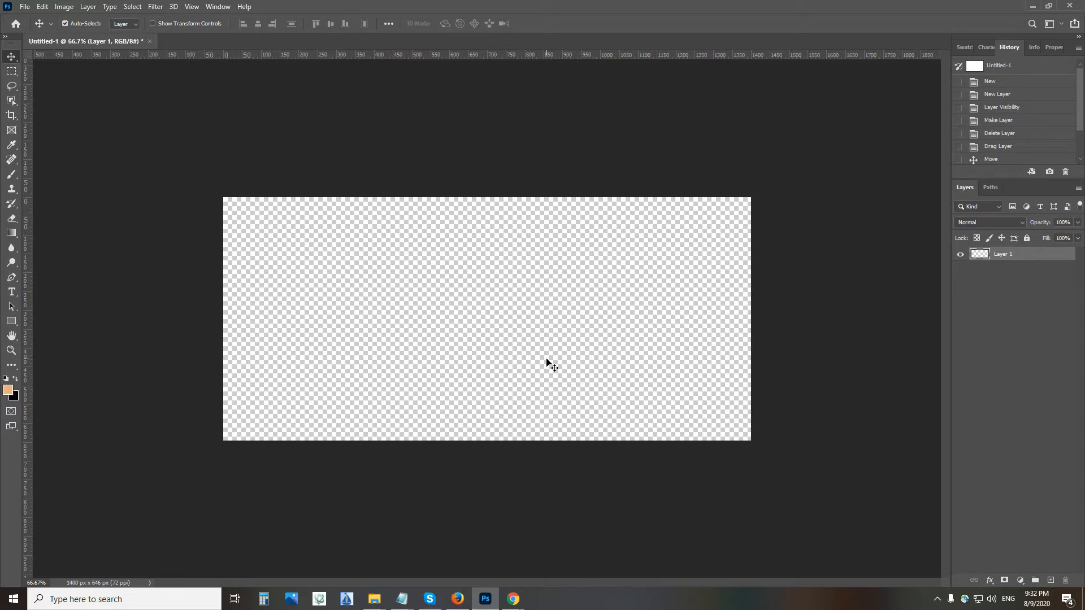
Open the image black from the Downloads folder in Photoshop as its own document
mouse_move(517, 602)
mouse_move(376, 608)
left_click(416, 548)
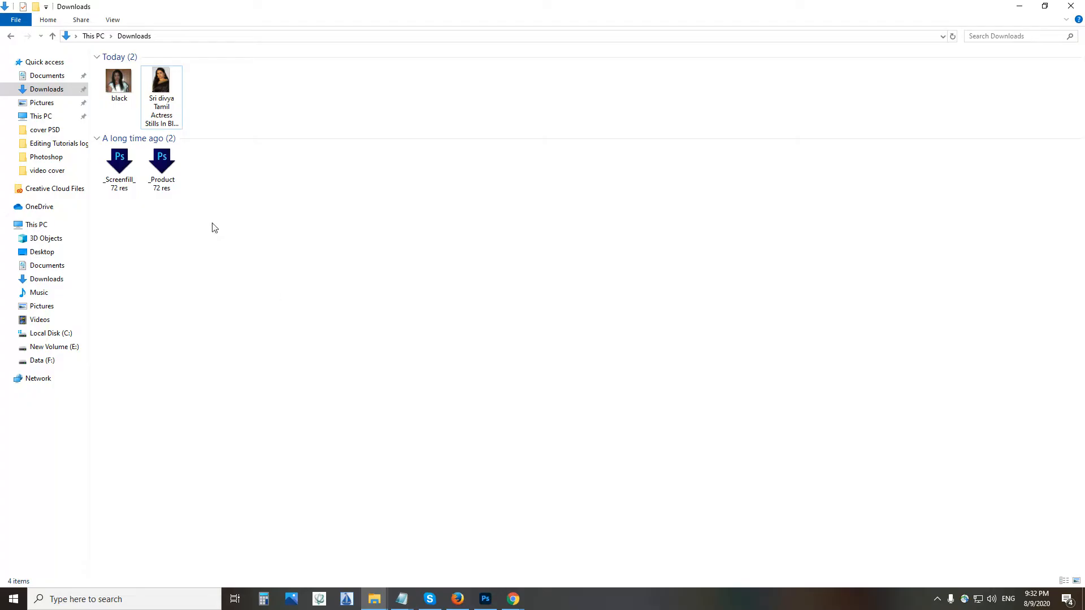
left_click_drag(121, 102, 574, 37)
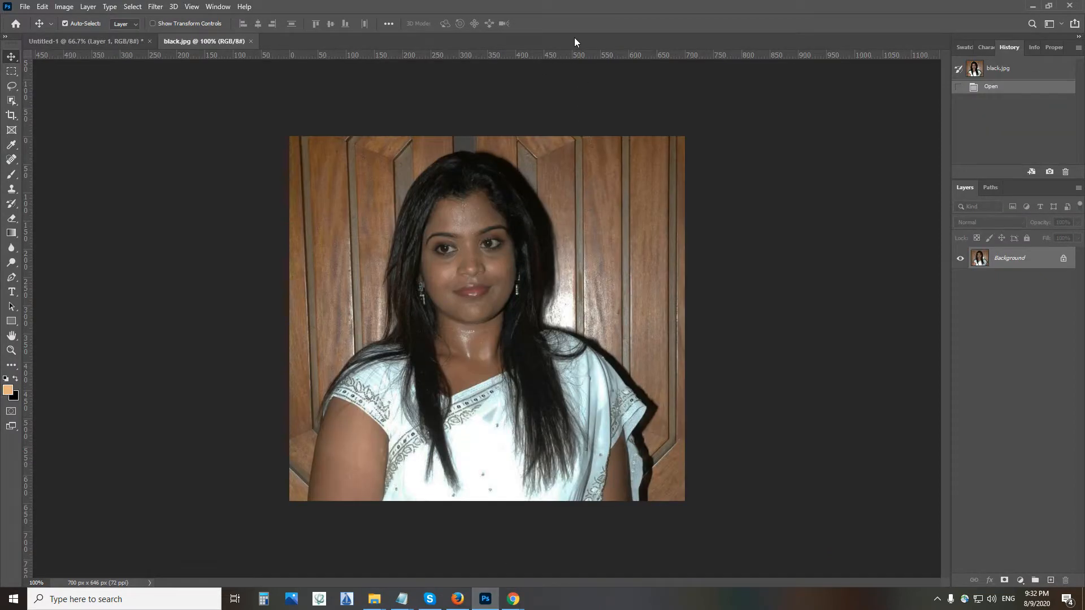
Unlock the portrait's Background layer and add a new empty layer above it
left_click(1063, 258)
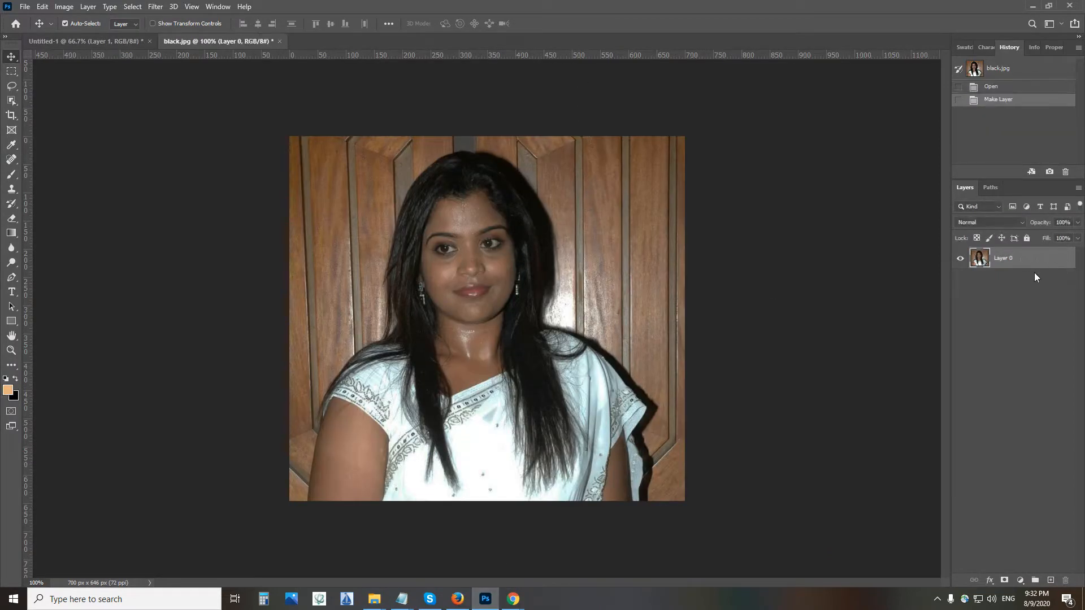
left_click(1051, 581)
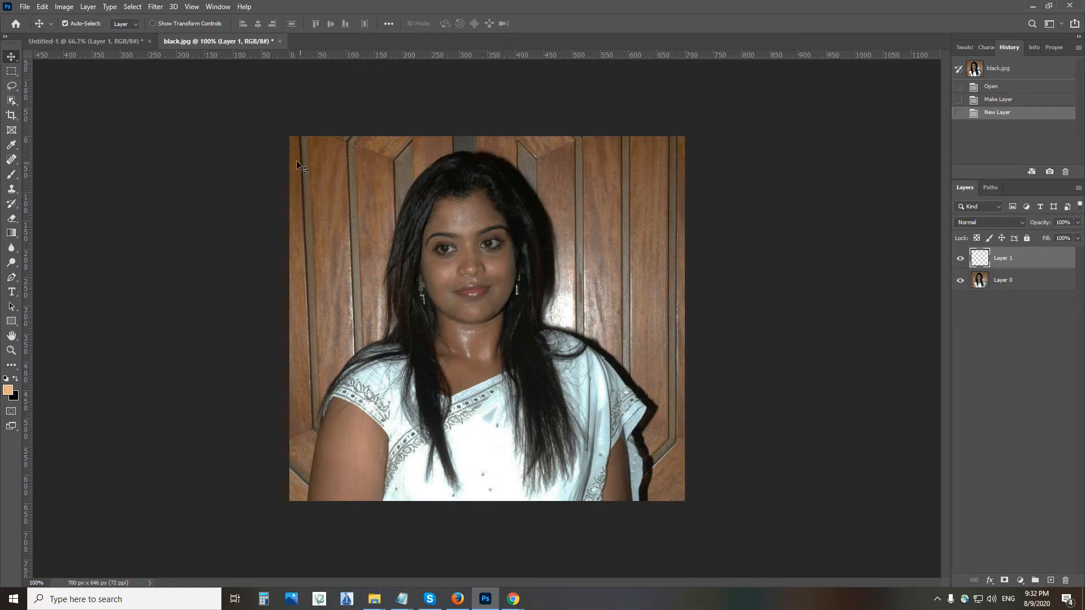
Select the woman's face and neck plus both bare arms on Layer 0 with the Object Selection tool
left_click(999, 284)
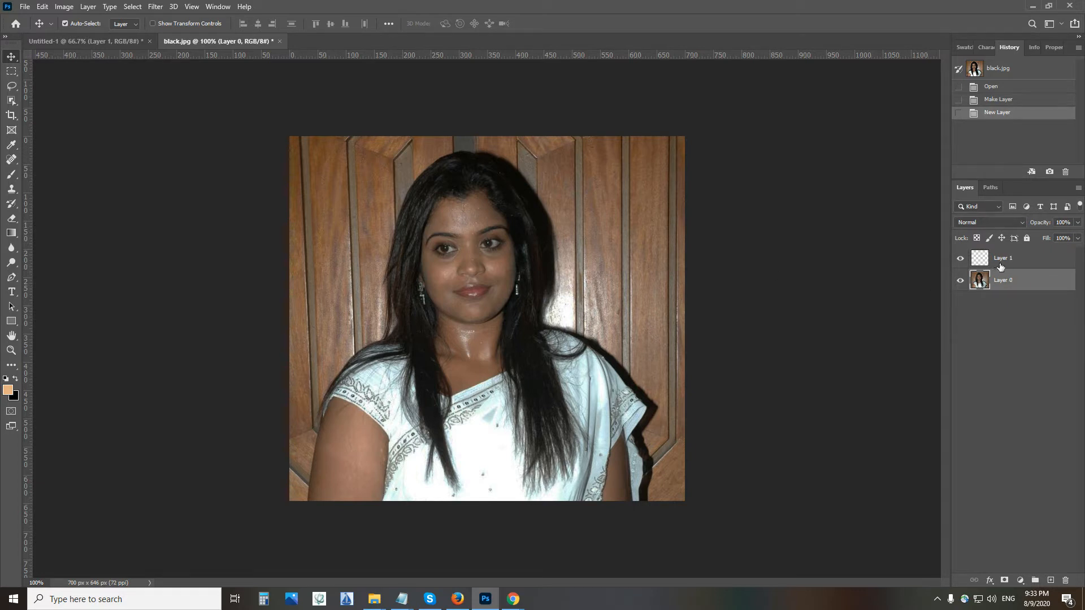
right_click(14, 104)
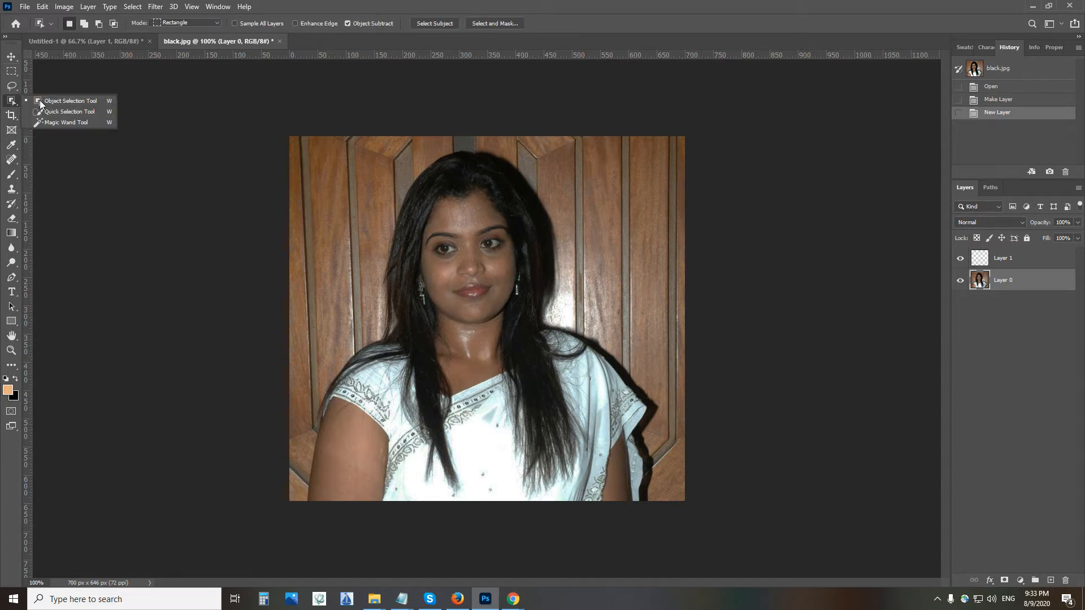
left_click(51, 103)
right_click(9, 104)
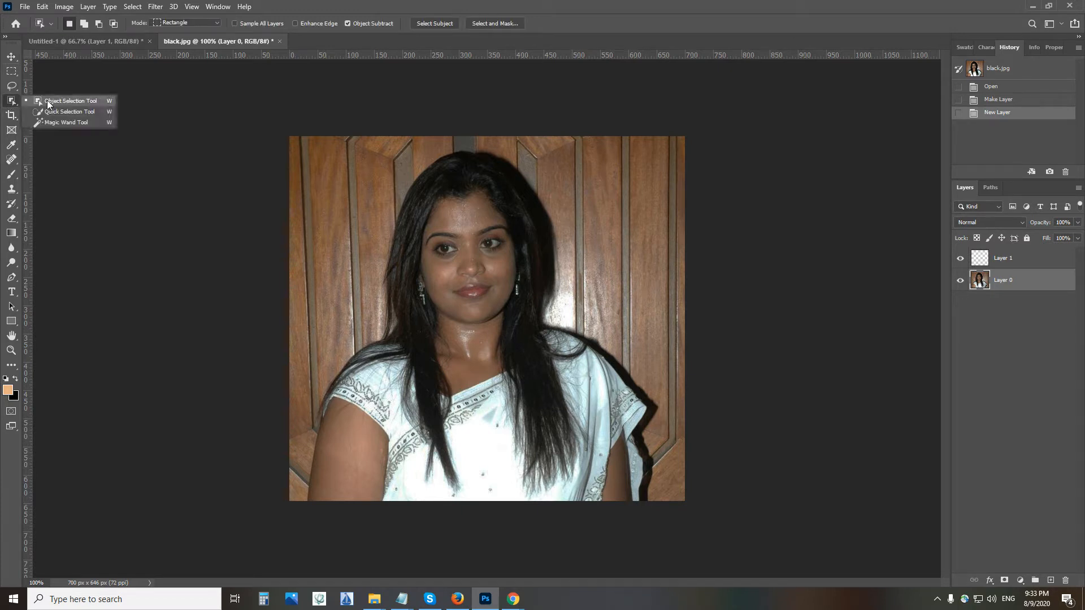
left_click(63, 105)
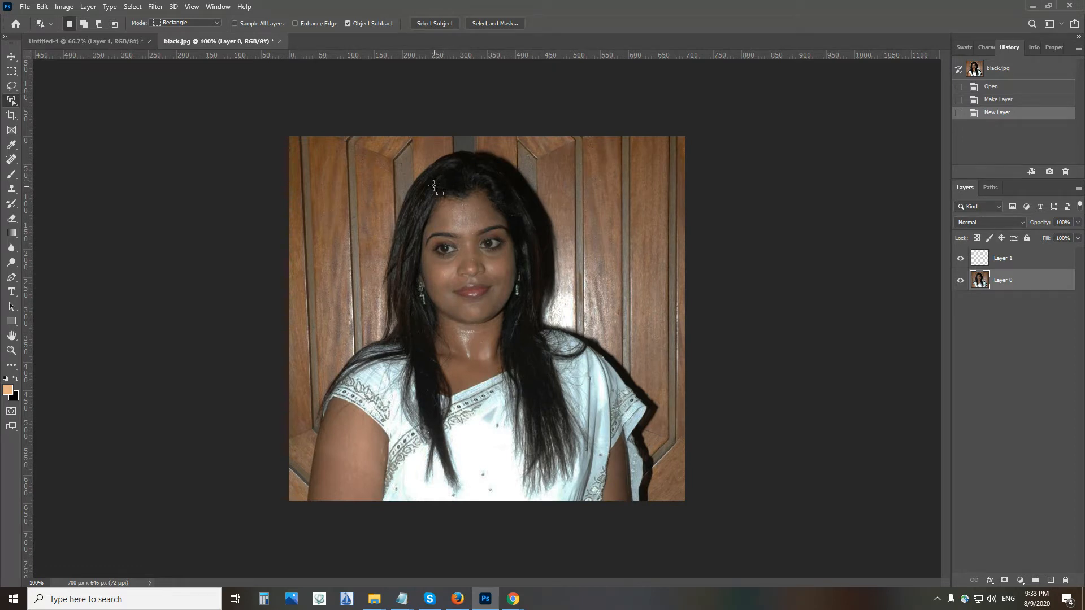
left_click_drag(397, 164, 535, 399)
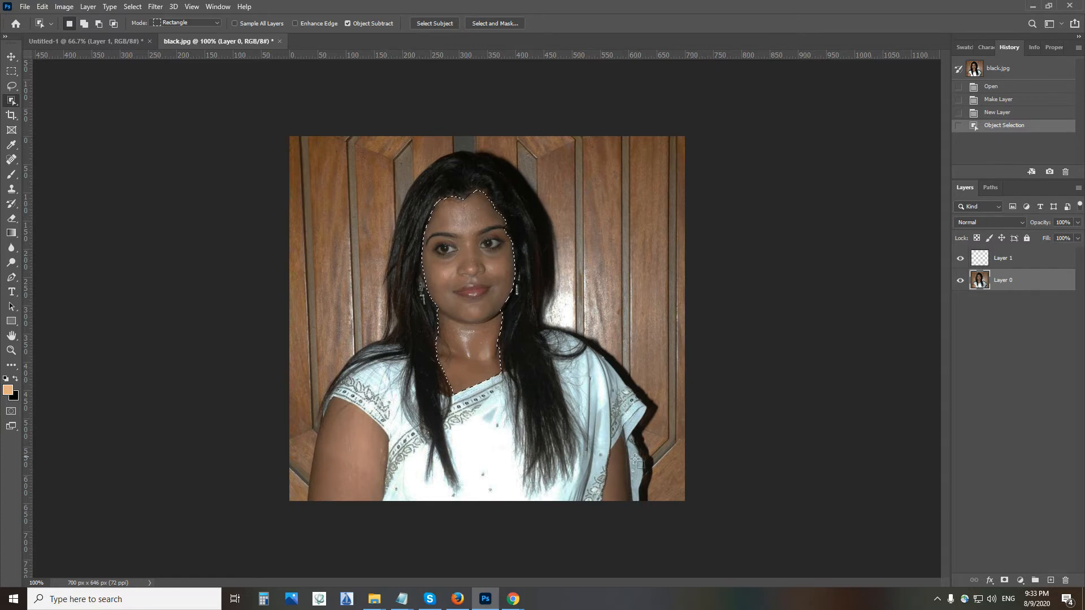
key("shift")
left_click_drag(312, 394, 390, 538)
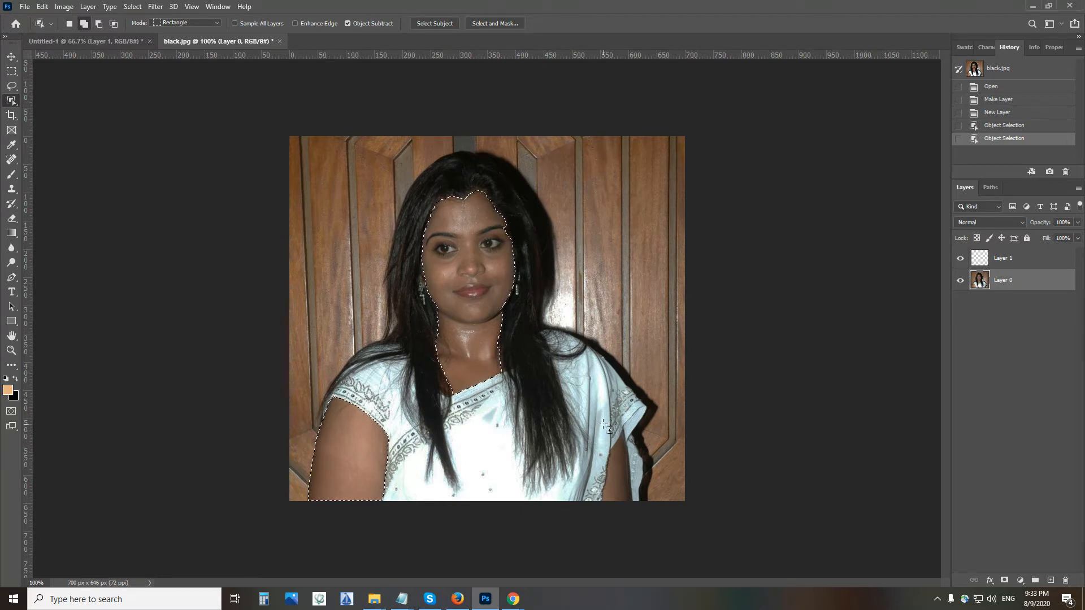
left_click_drag(599, 422, 634, 540)
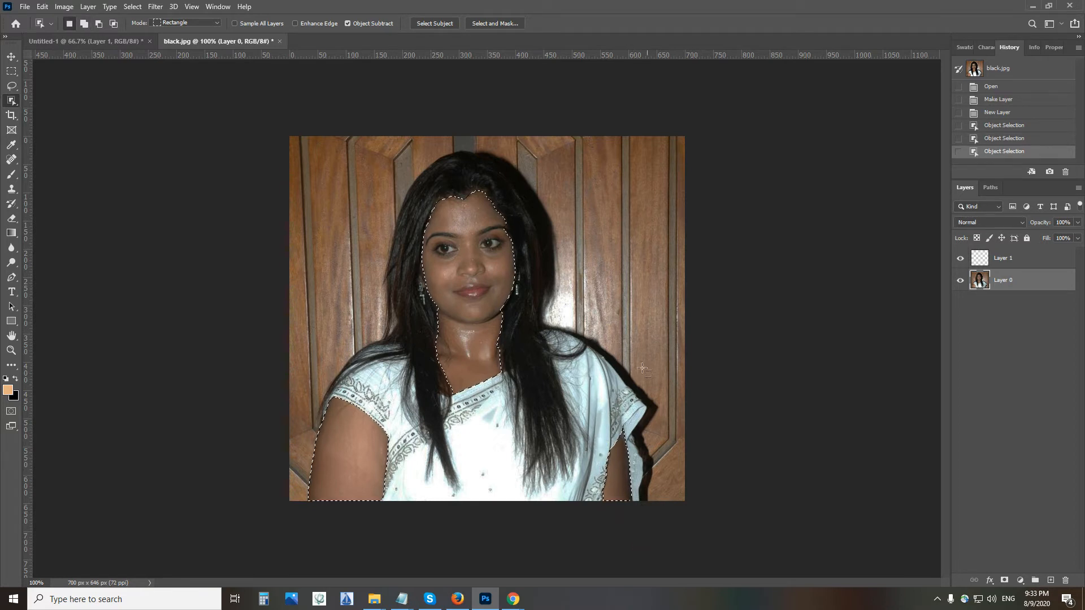
Fill the skin selection on Layer 1 with the foreground colour #e7b183 and set the layer's blend mode to Soft Light
left_click(1024, 262)
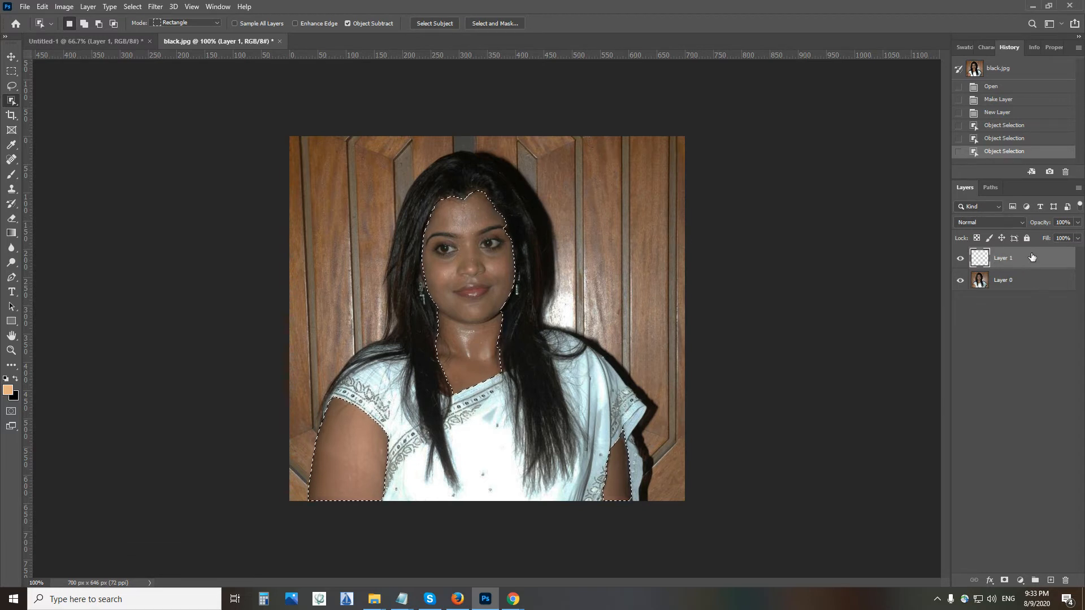
left_click(10, 391)
left_click(964, 417)
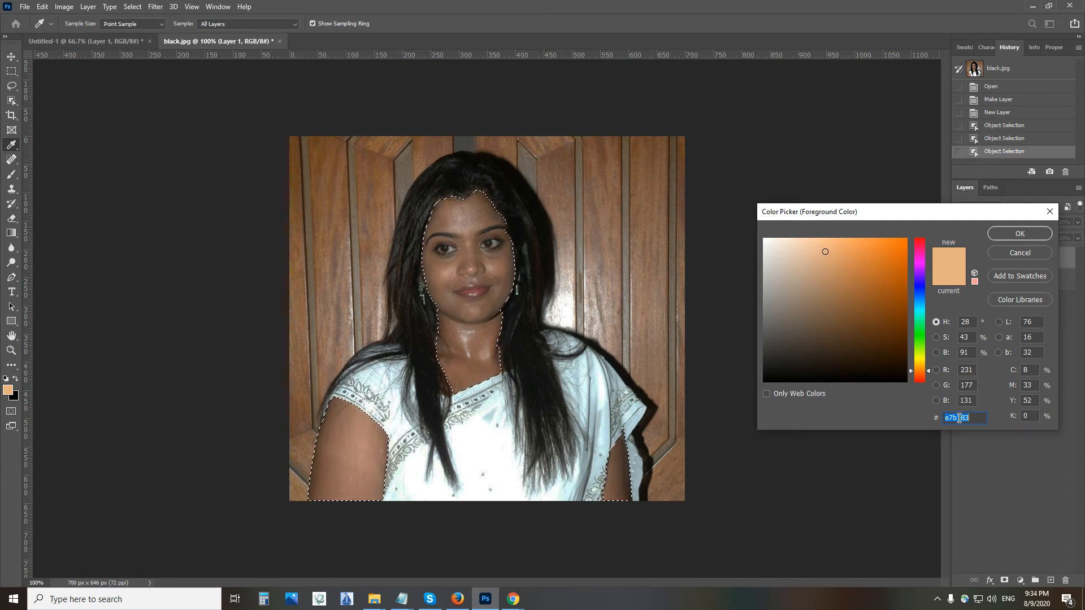
left_click(1020, 234)
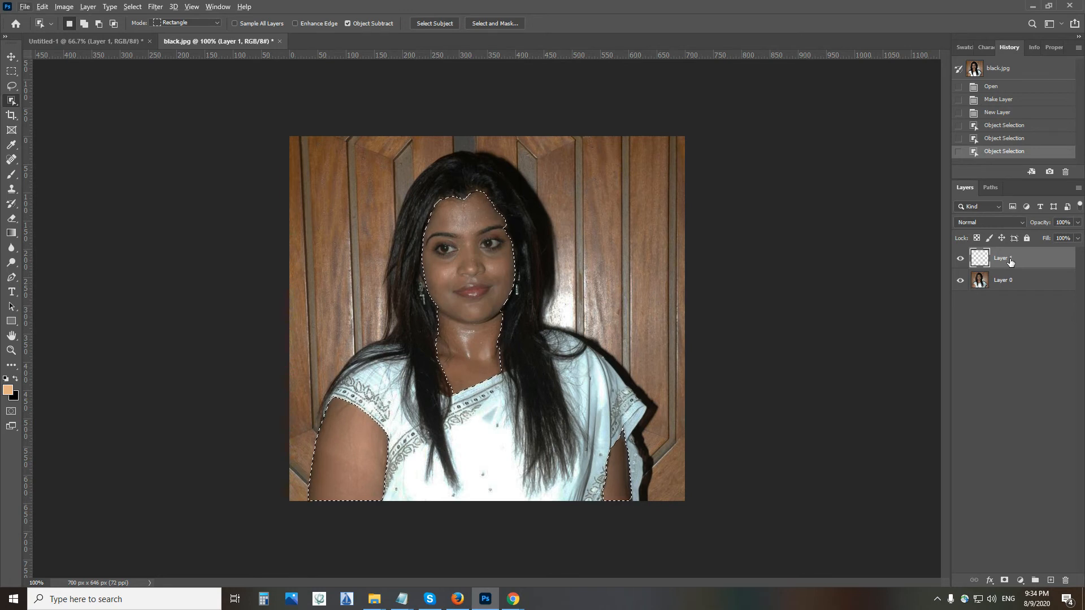
key("alt+BackSpace")
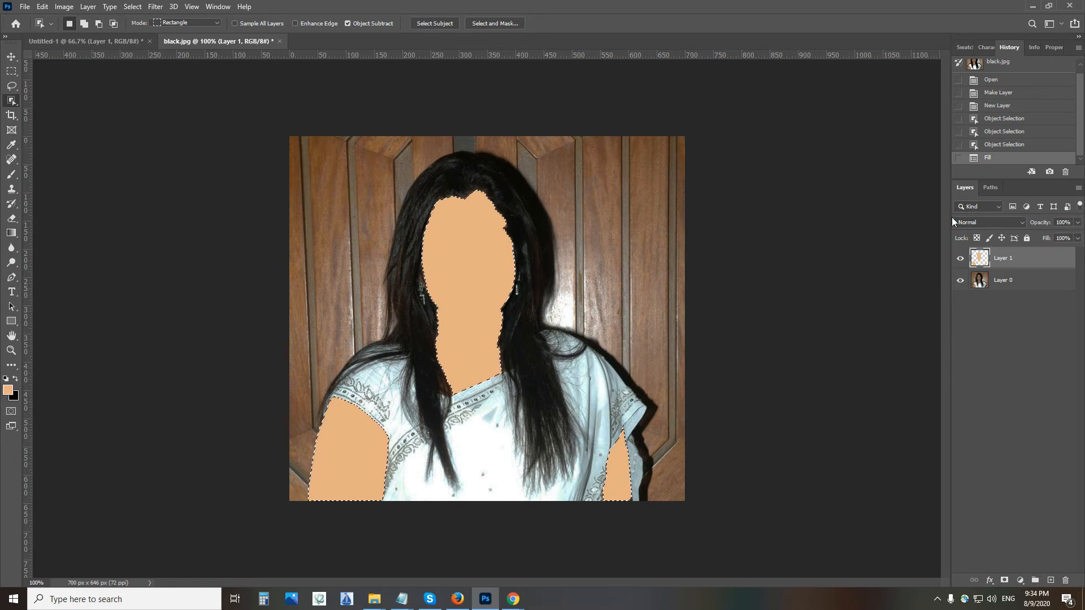
left_click(1022, 221)
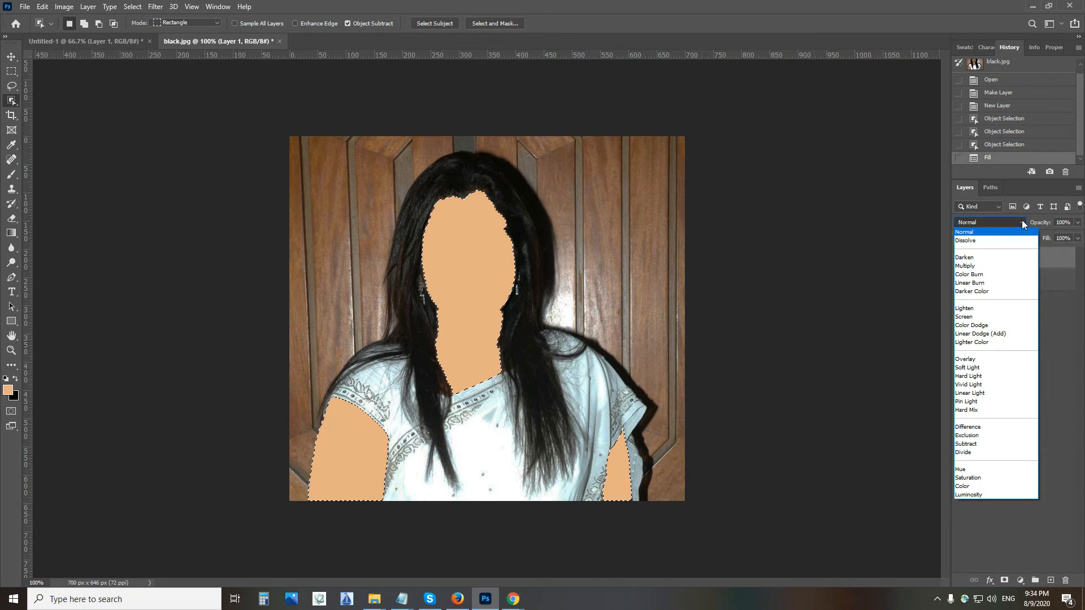
left_click(986, 368)
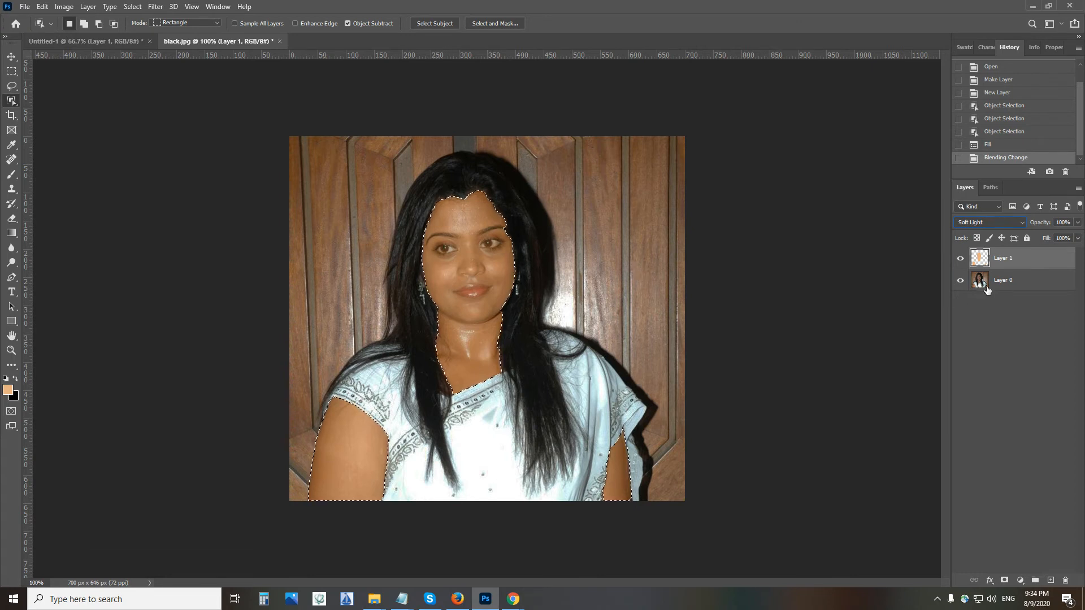
Apply Brightness/Contrast to the selected skin on Layer 0 with brightness 23 and contrast 32, and deselect
left_click(996, 288)
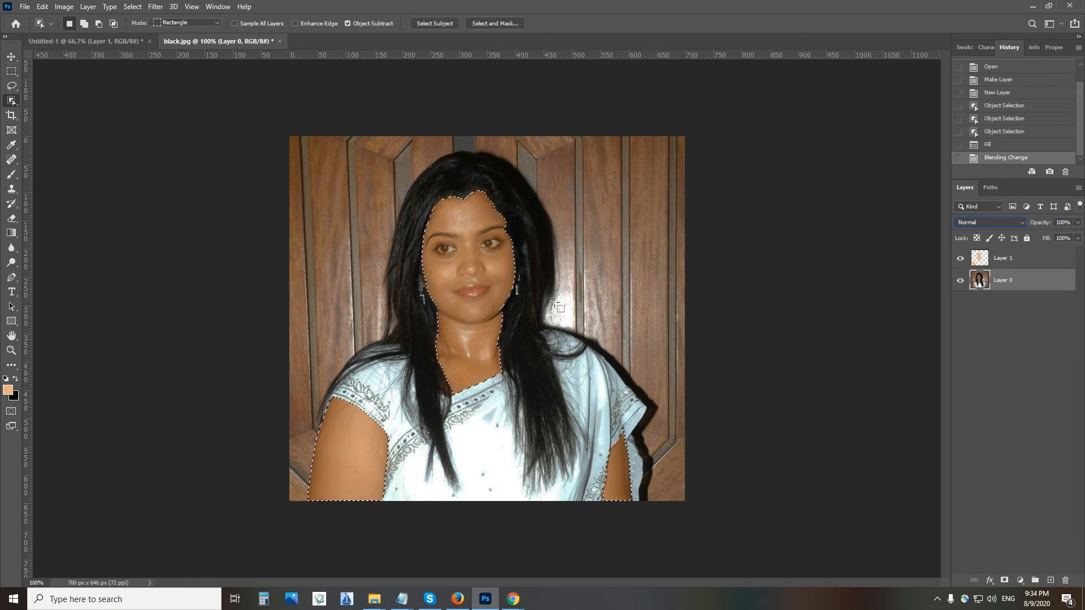
left_click(64, 7)
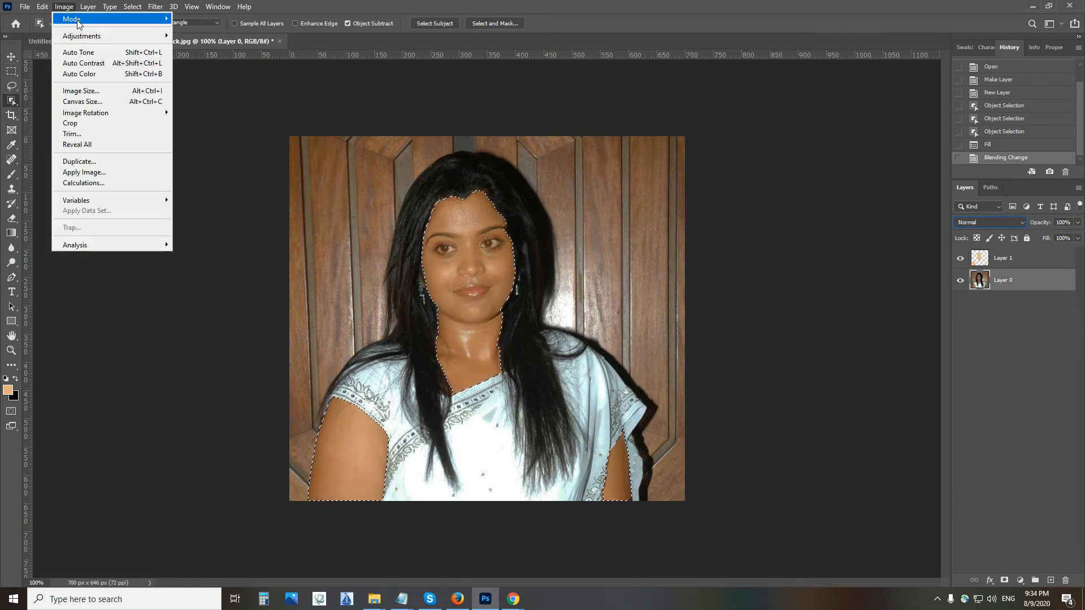
mouse_move(95, 37)
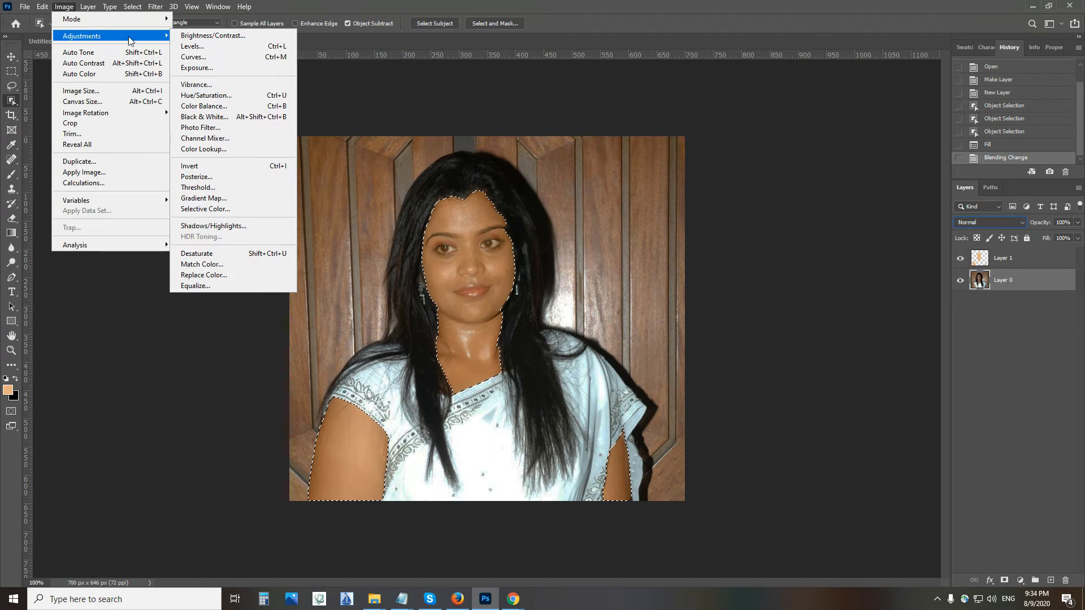
left_click(212, 35)
left_click_drag(730, 126, 727, 123)
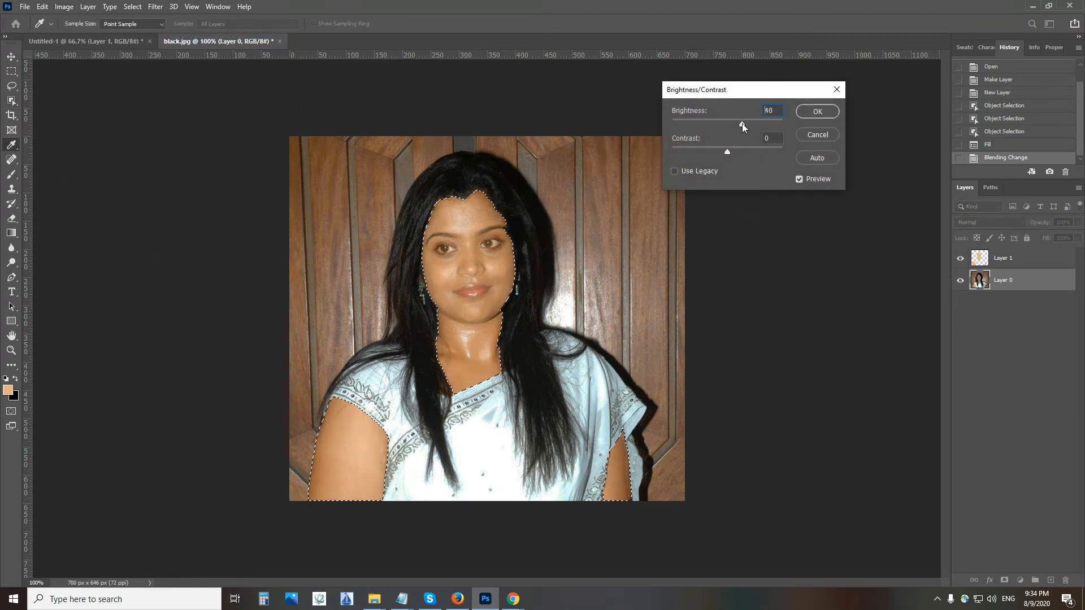
left_click_drag(742, 124, 742, 123)
left_click(745, 150)
left_click_drag(743, 126, 736, 126)
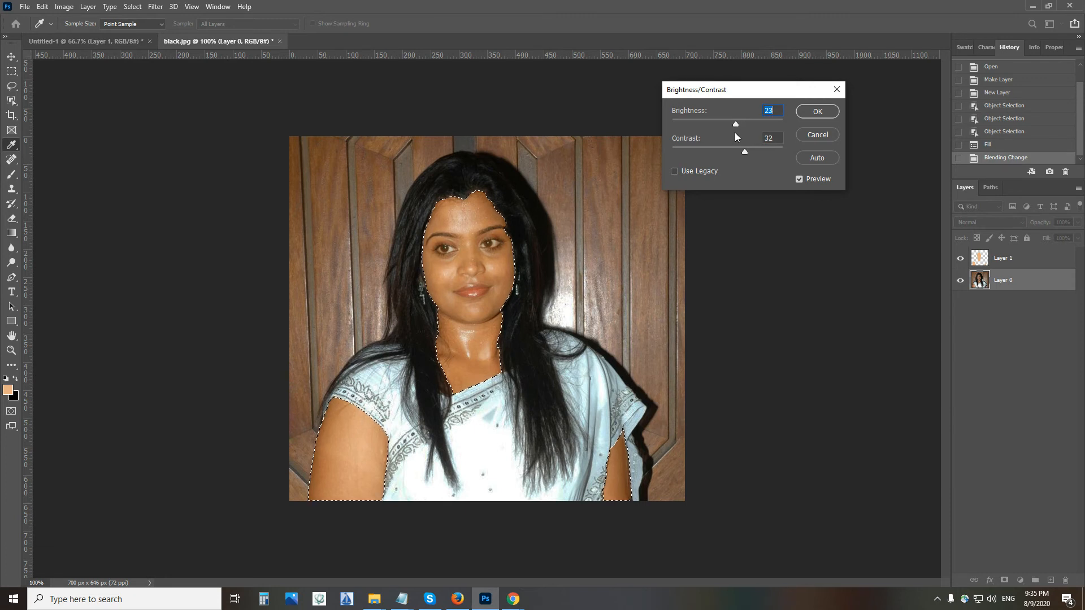
left_click(826, 112)
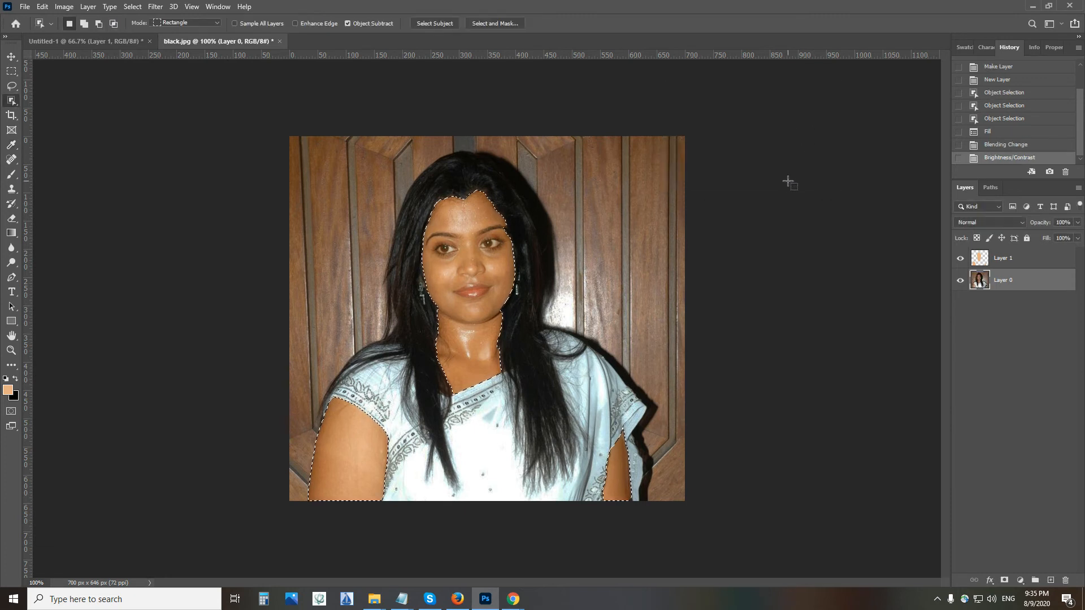
key("ctrl+d")
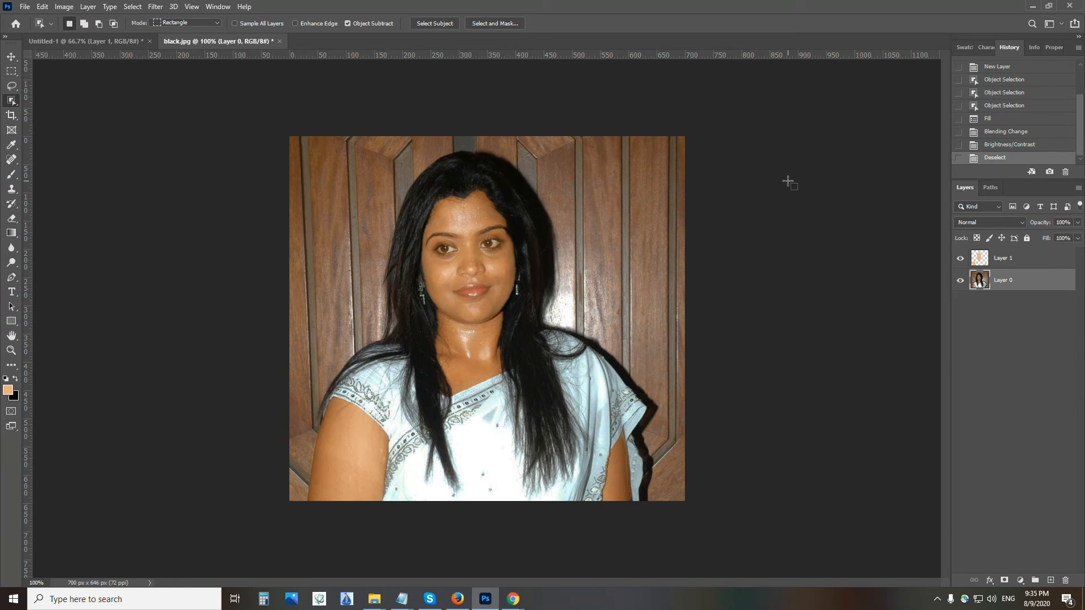
Merge Layer 1 and Layer 0 into a single layer
left_click(1015, 264)
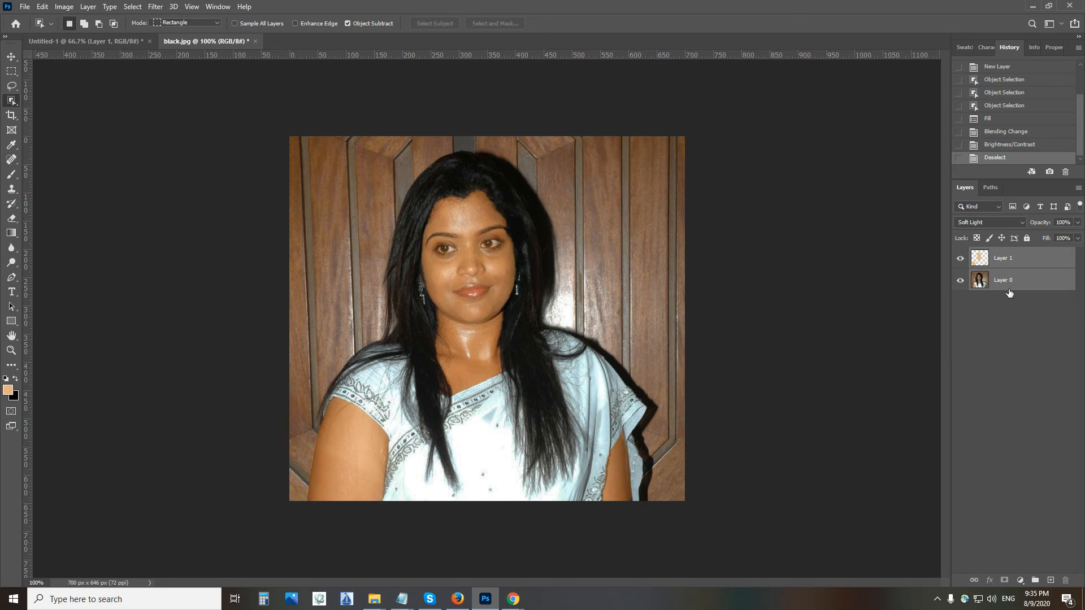
right_click(1013, 277)
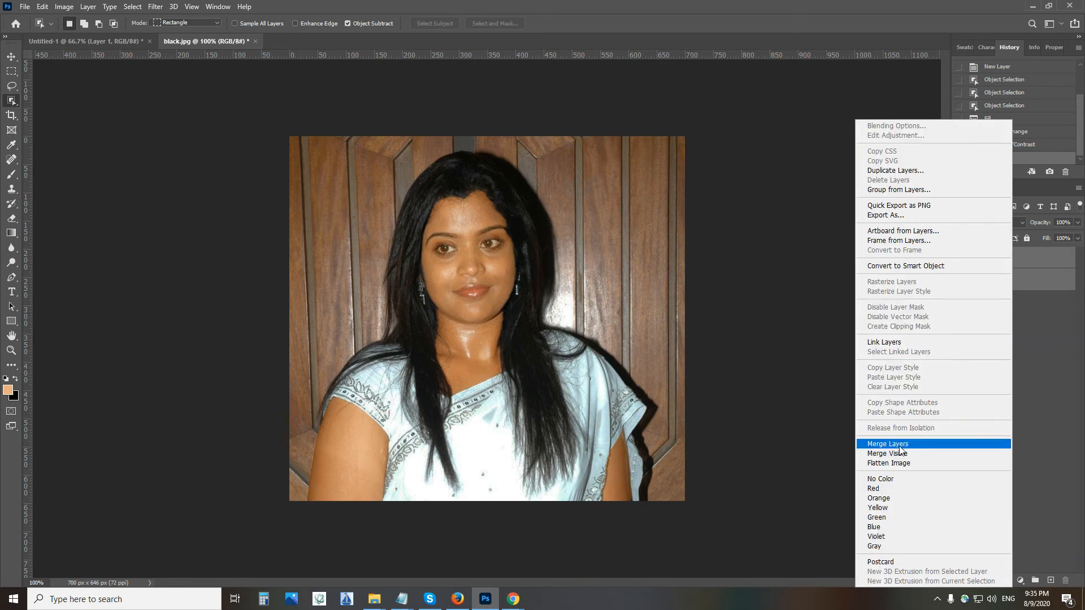
left_click(900, 450)
Copy the merged portrait into the Untitled-1 document and align it with the left half of the canvas
left_click(11, 57)
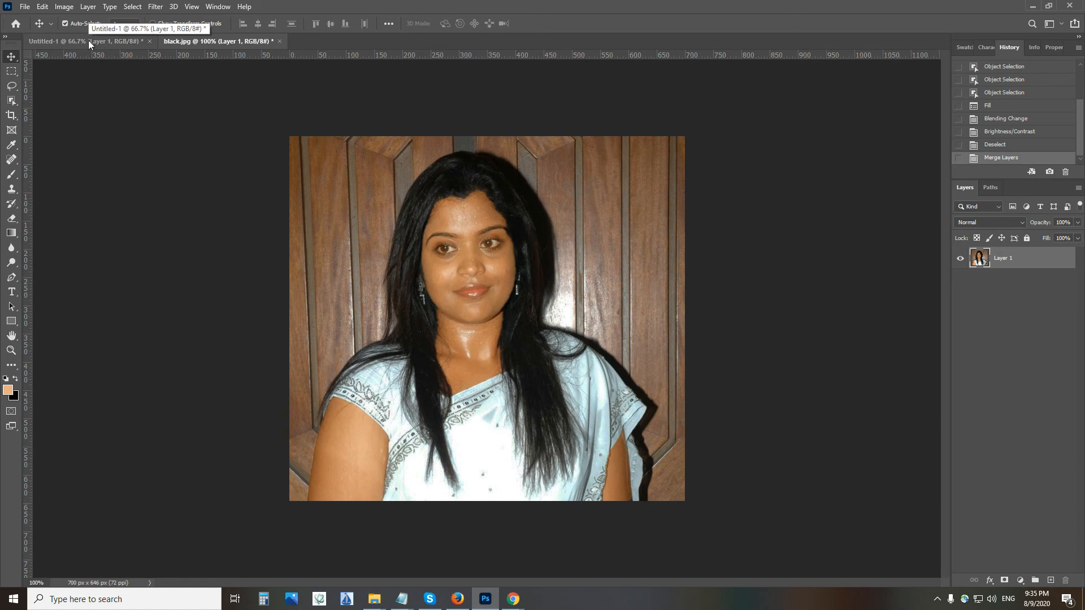
left_click(88, 40)
left_click_drag(188, 39, 252, 317)
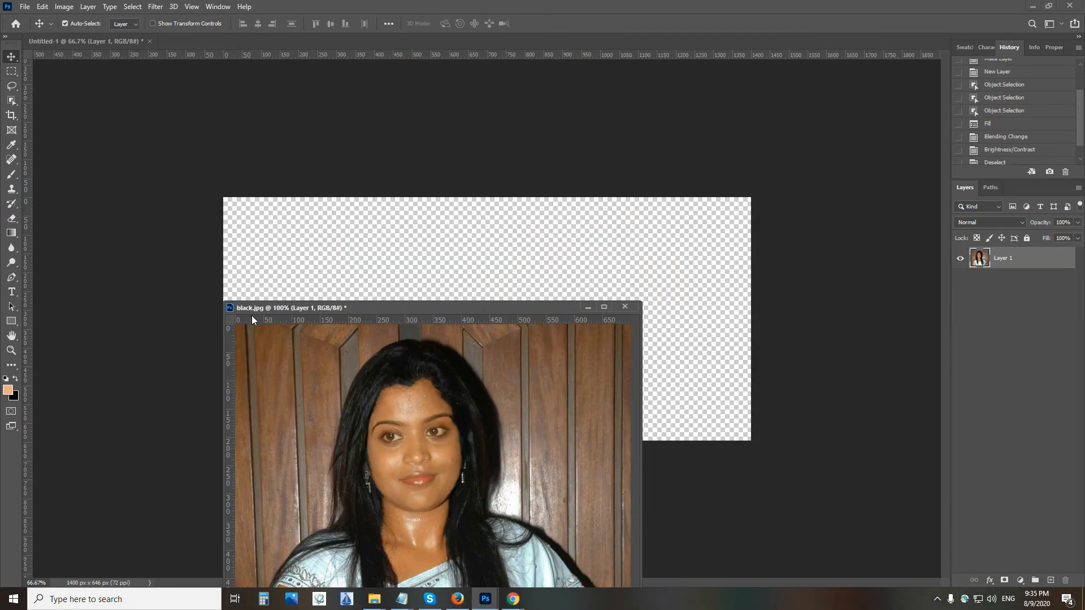
left_click_drag(444, 425, 382, 269)
left_click(587, 306)
mouse_move(417, 303)
left_mouse_down()
mouse_move(425, 313)
mouse_move(415, 303)
left_mouse_up()
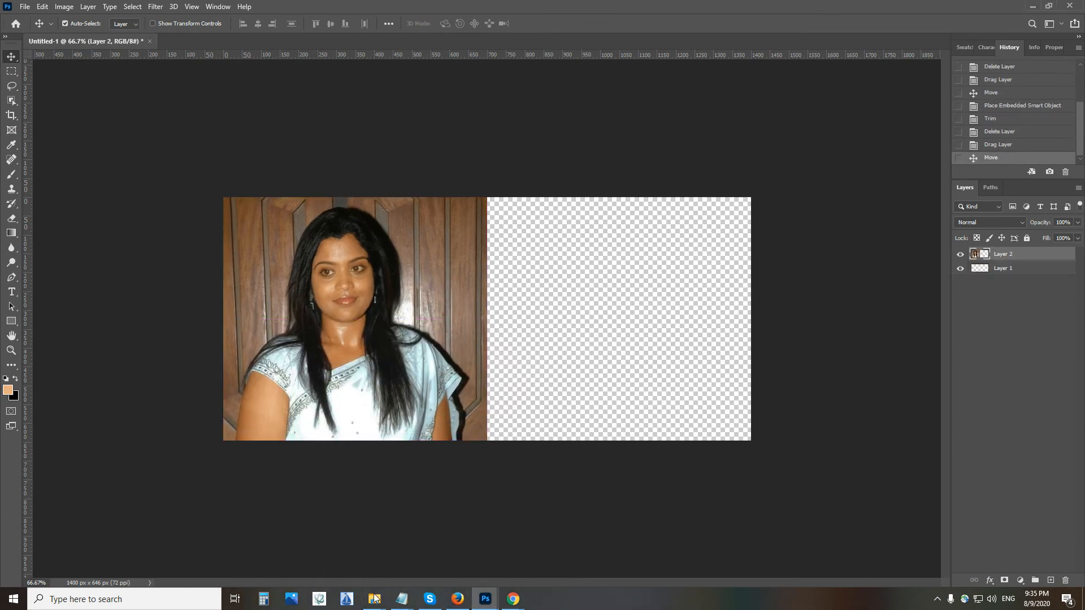
Place the original black image from Downloads into Untitled-1, filling the empty right half of the canvas
mouse_move(374, 597)
left_click(429, 551)
left_click_drag(126, 86, 571, 397)
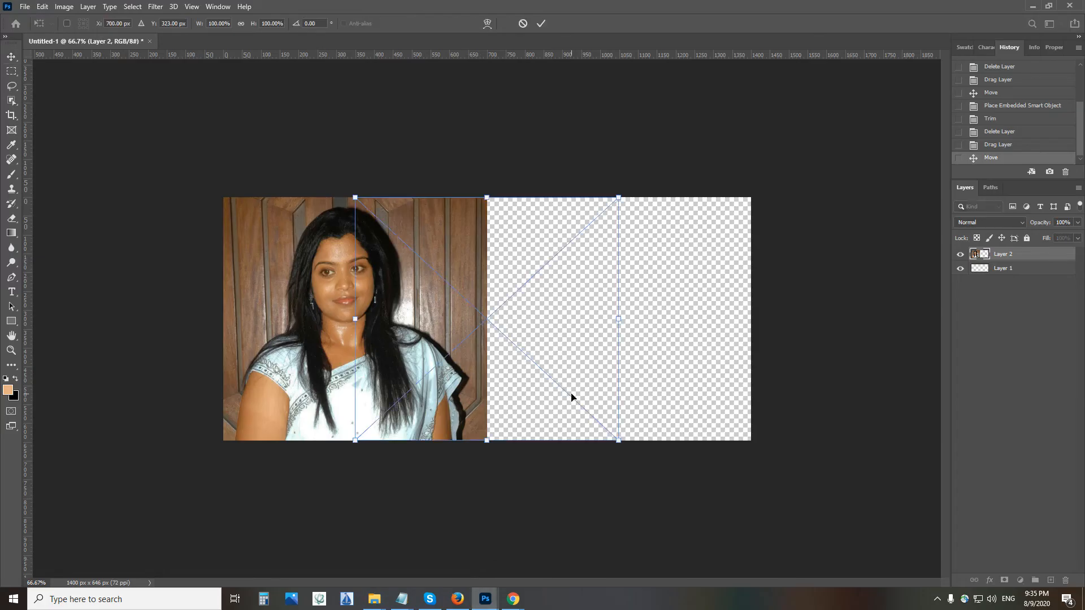
left_click_drag(554, 301, 688, 308)
key("Return")
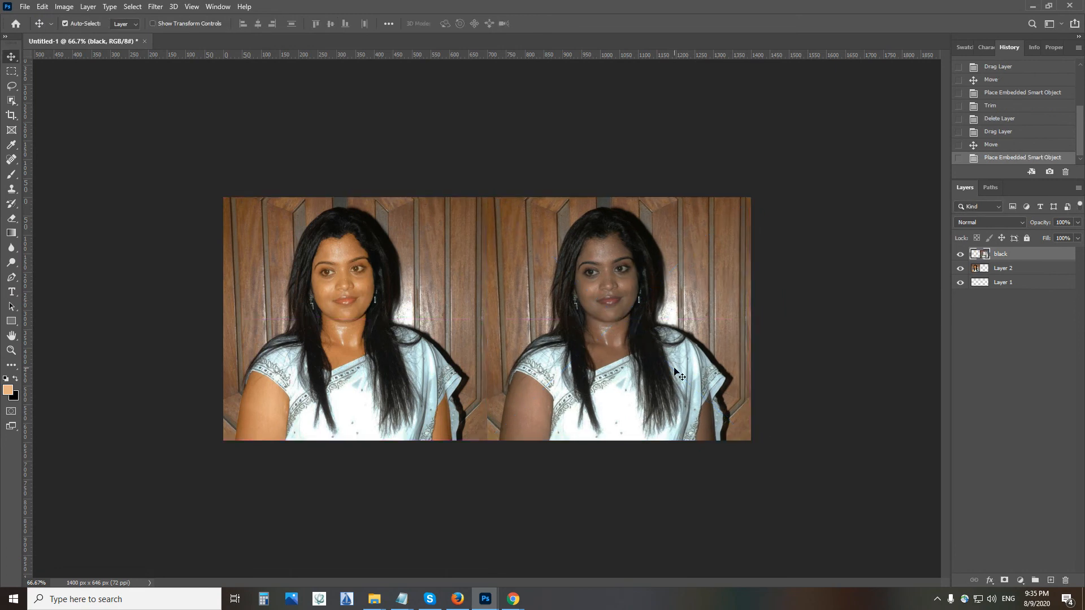